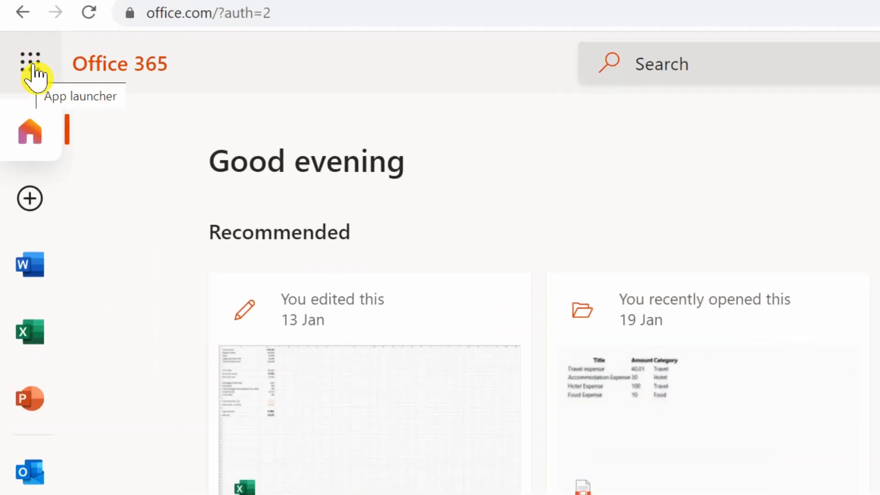
Open Microsoft Lists from the full collection of Office 365 apps
left_click(34, 66)
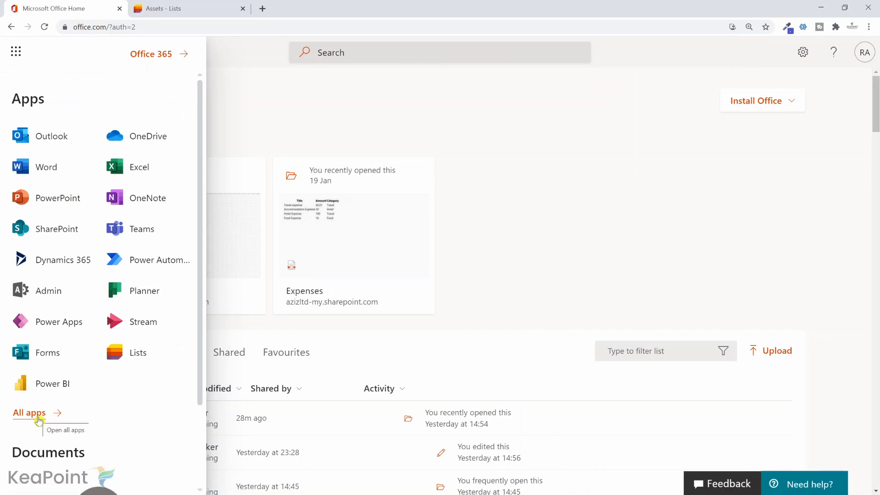
left_click(37, 417)
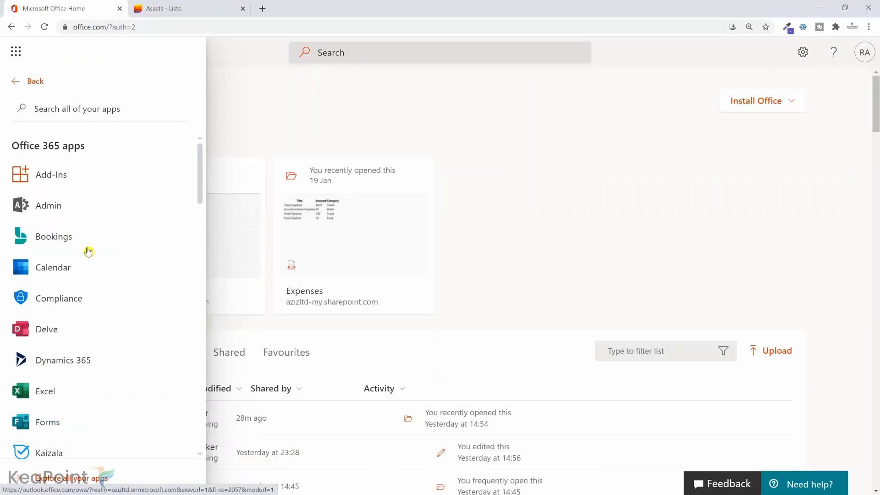
scroll(88, 252, "down", 3)
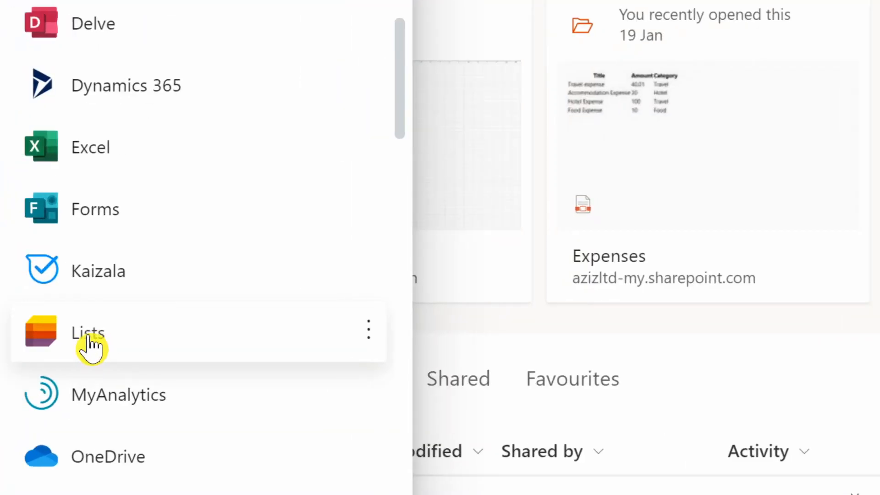
left_click(90, 339)
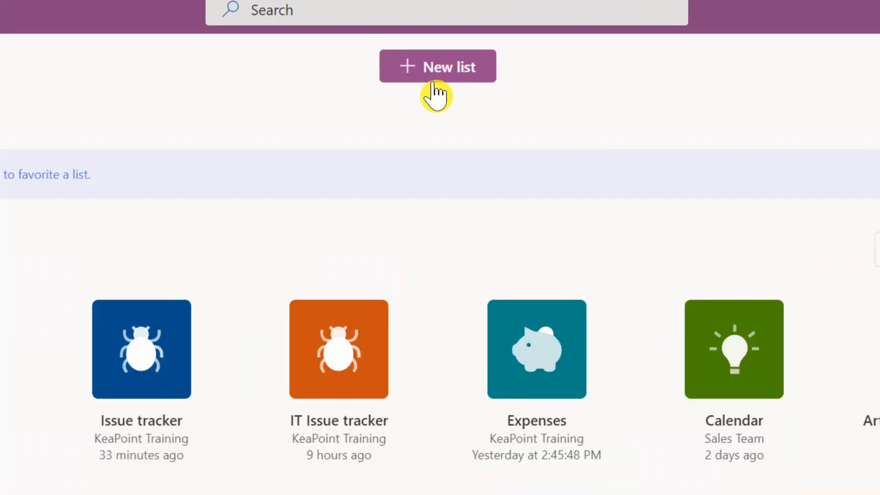
Start a new list from the Asset manager template after previewing the template's columns
left_click(437, 78)
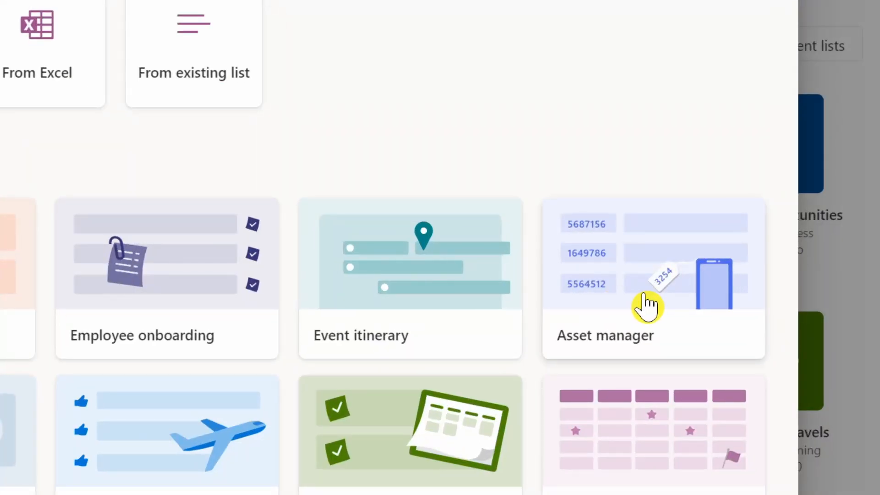
left_click(646, 306)
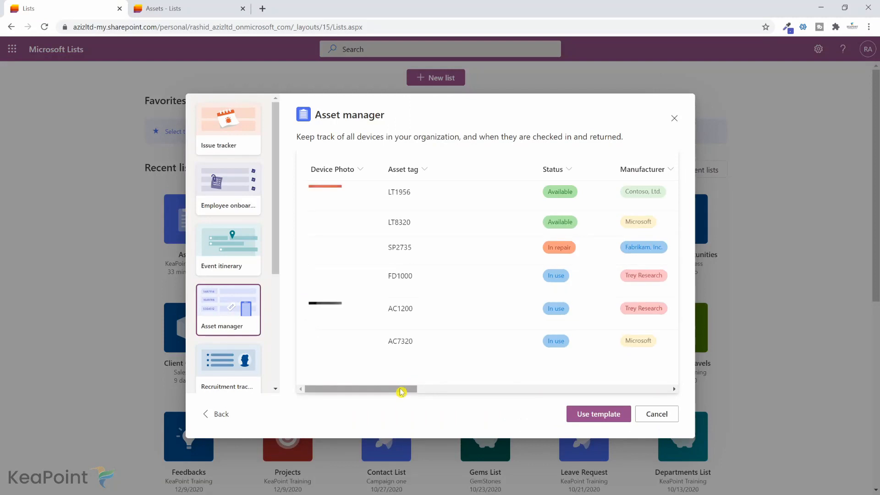
left_click_drag(402, 391, 376, 387)
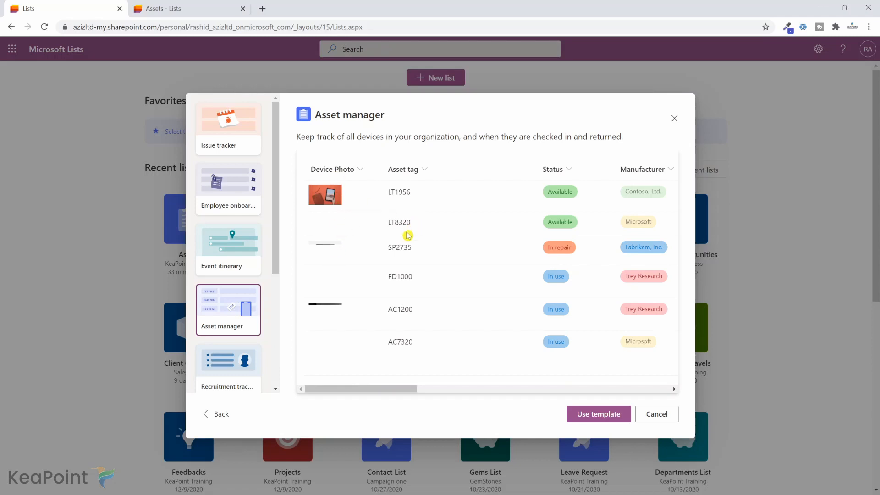
left_click_drag(406, 389, 641, 381)
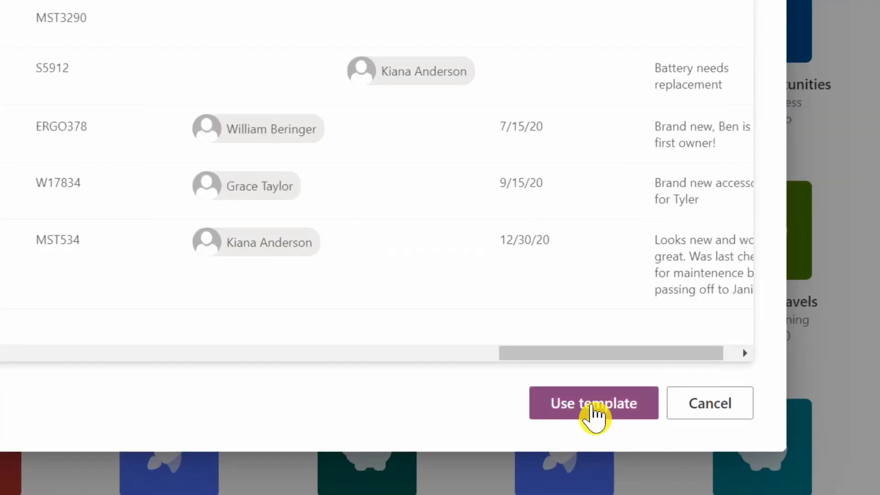
left_click(598, 415)
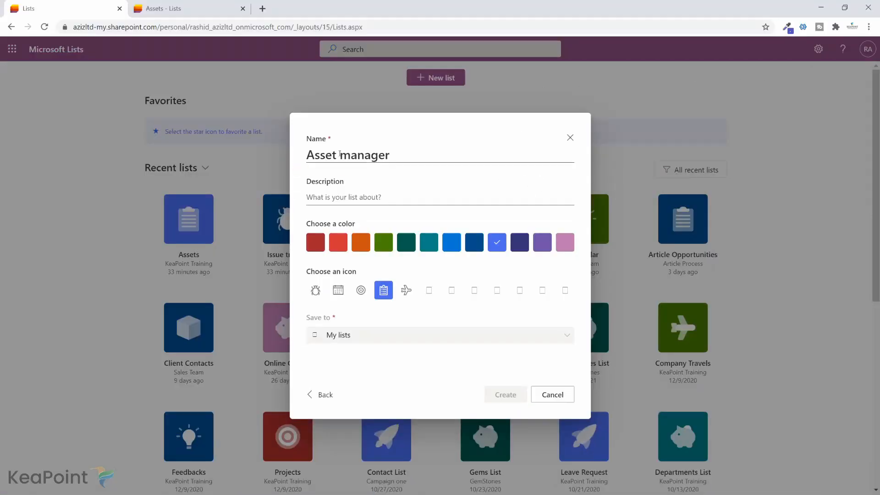
Name the new list Assets
left_click(394, 156)
key("BackSpace")
key("BackSpace")
key("BackSpace")
key("BackSpace")
key("BackSpace")
key("BackSpace")
key("BackSpace")
key("BackSpace")
type("s")
Choose My lists as the save location and create the list
left_click(428, 339)
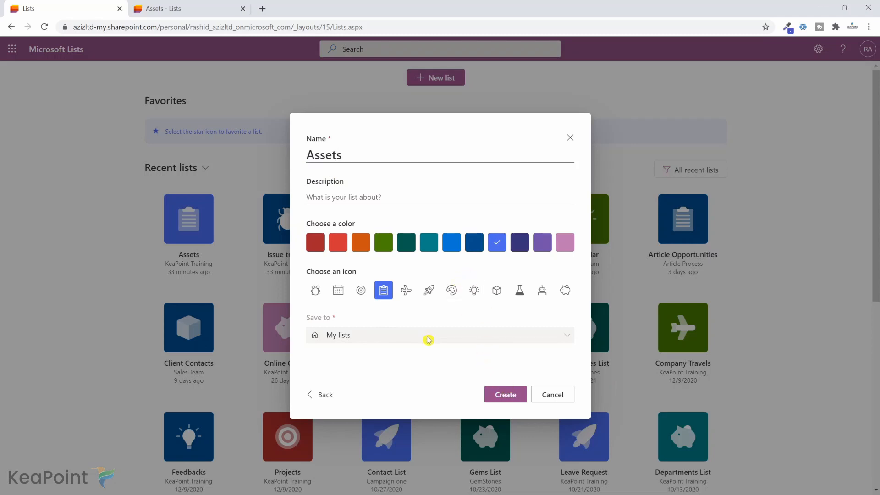
left_click(567, 339)
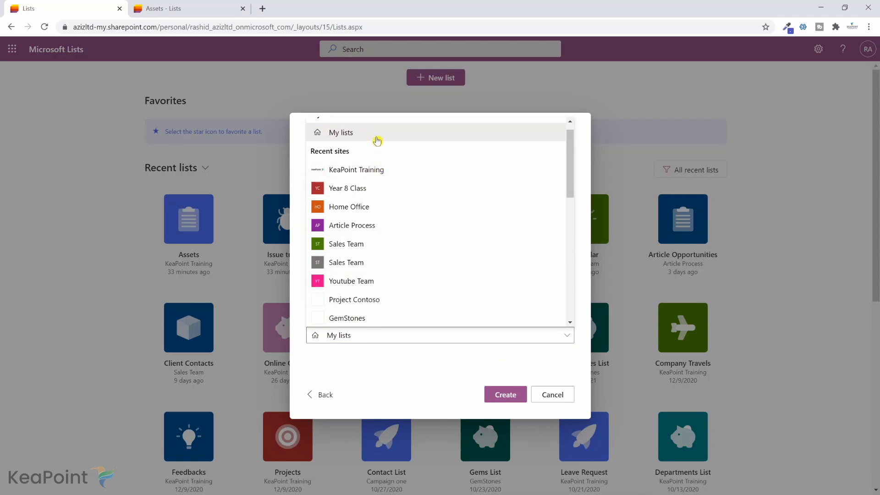
left_click(375, 137)
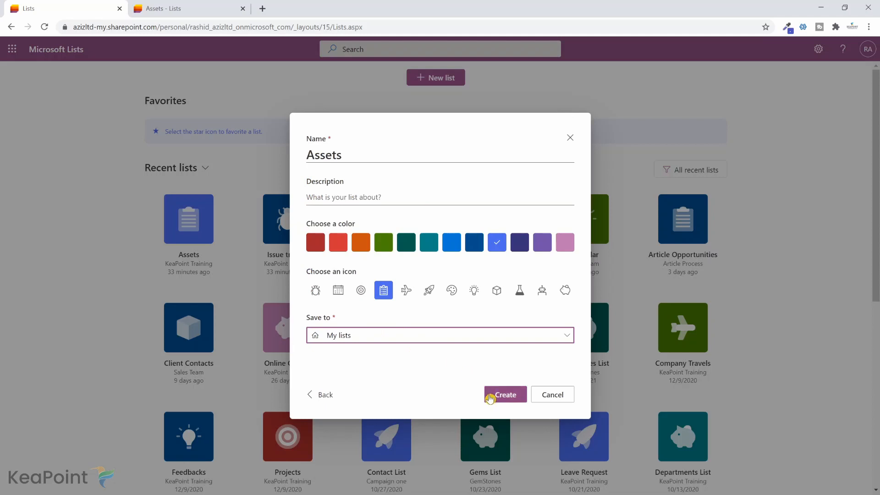
mouse_move(193, 7)
left_click(504, 395)
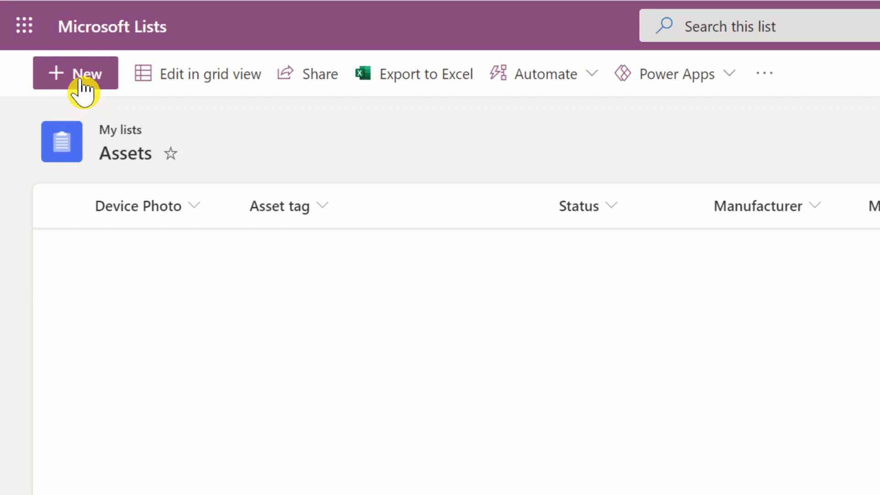
Open the form for a new item in the Assets list and review its fields
left_click(80, 83)
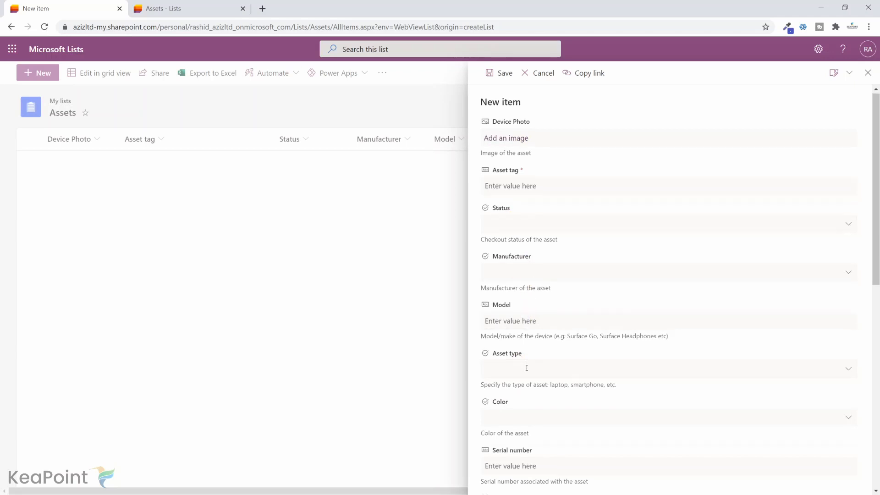
scroll(522, 366, "down", 3)
scroll(527, 370, "up", 3)
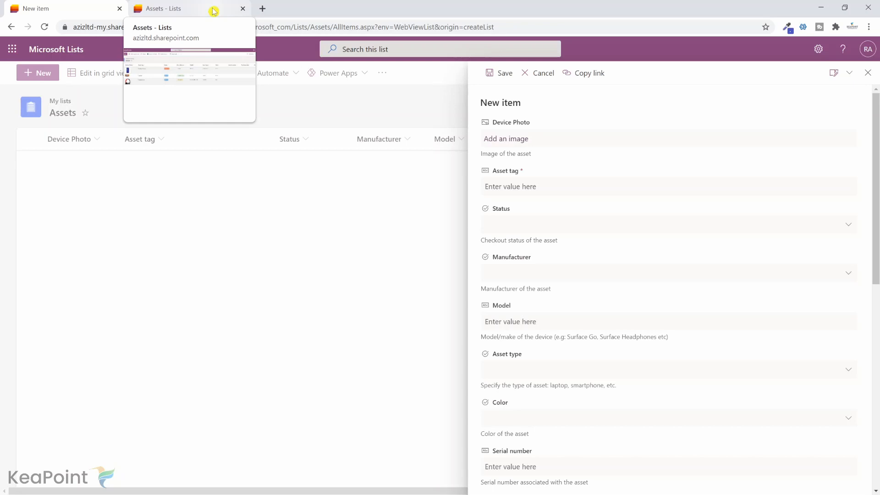
Switch to the existing Assets list on the KeaPoint Training site and copy its web address
left_click(213, 11)
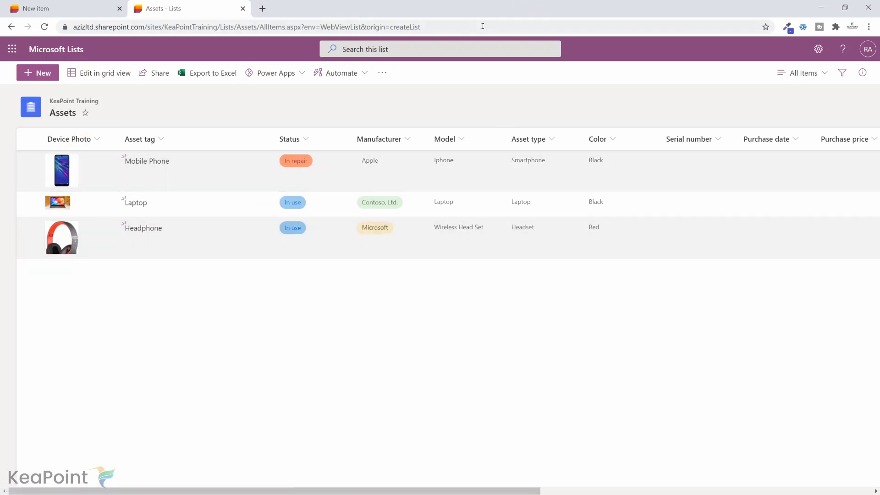
left_click_drag(445, 26, 114, 31)
right_click(118, 29)
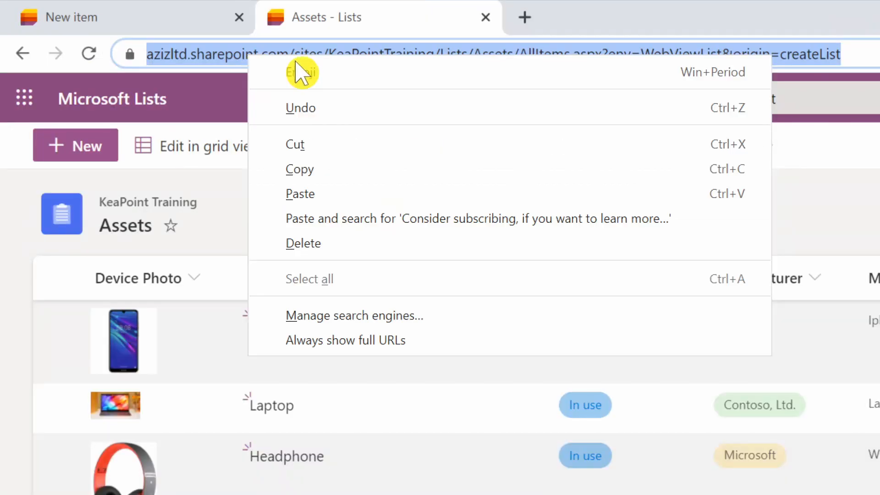
left_click(167, 85)
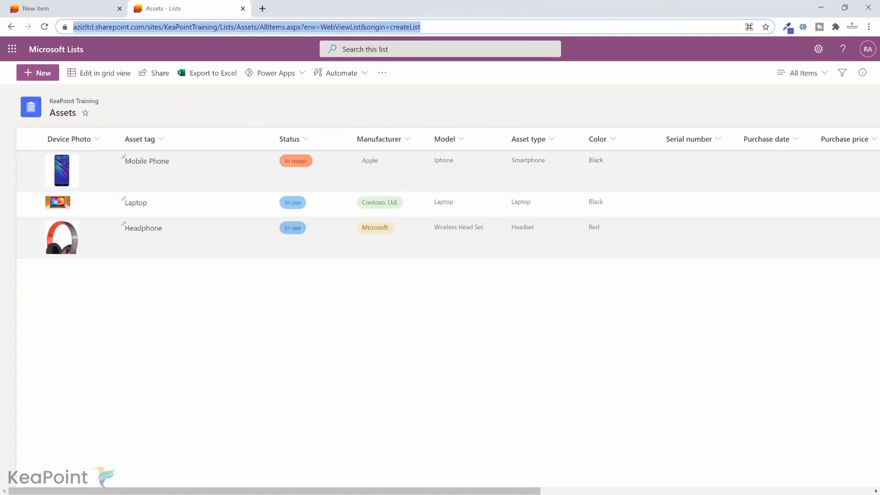
Switch to Microsoft Teams and add a Lists tab to the Sales Team's General channel
left_click_drag(879, 91, 591, 108)
double_click(591, 108)
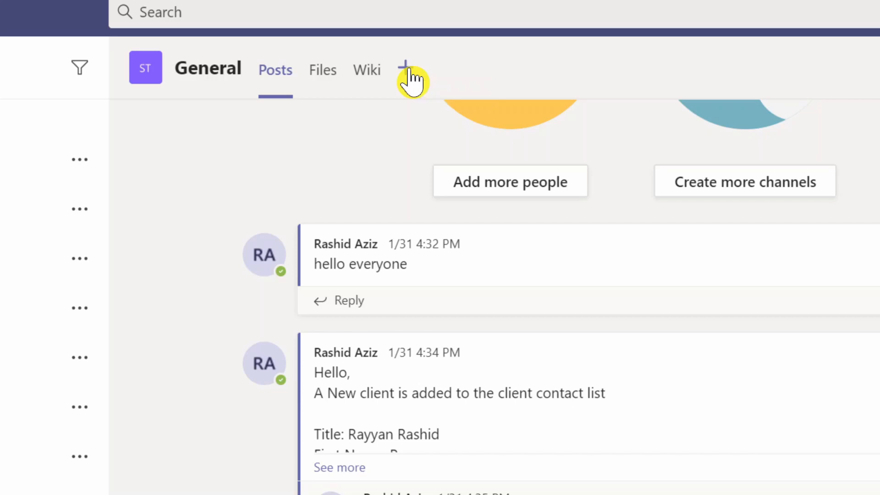
left_click(405, 69)
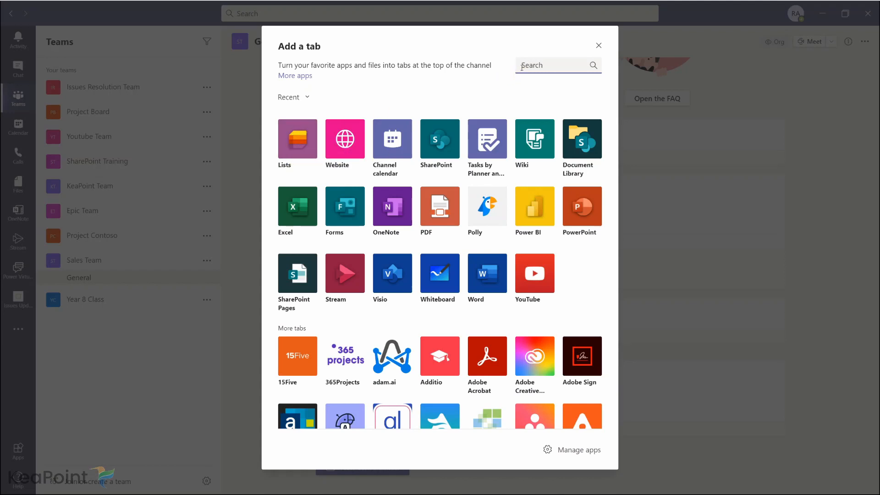
type("lists")
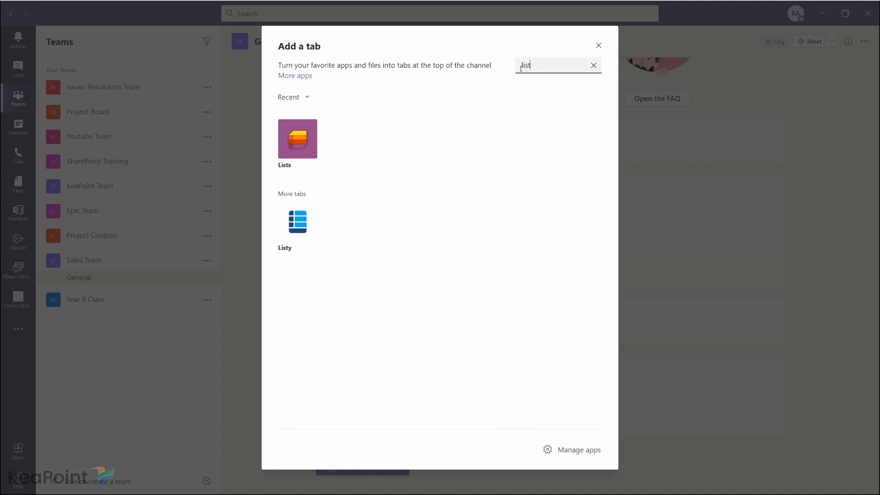
left_click(304, 140)
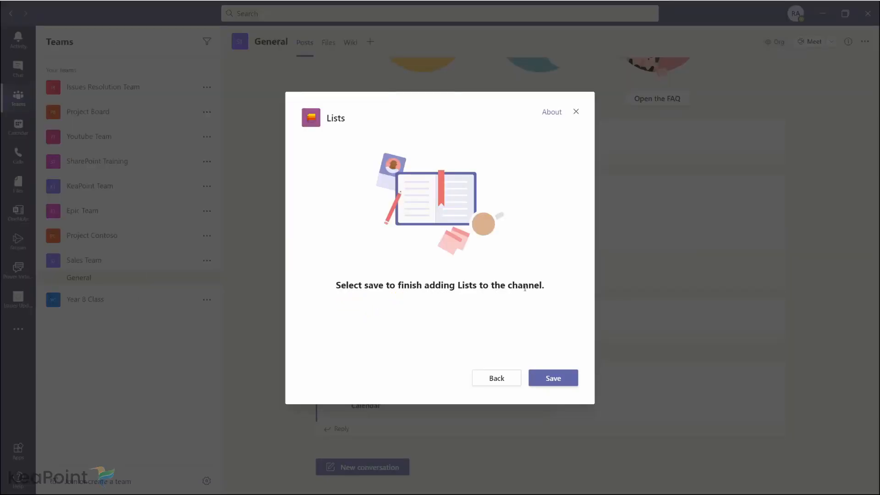
left_click(561, 380)
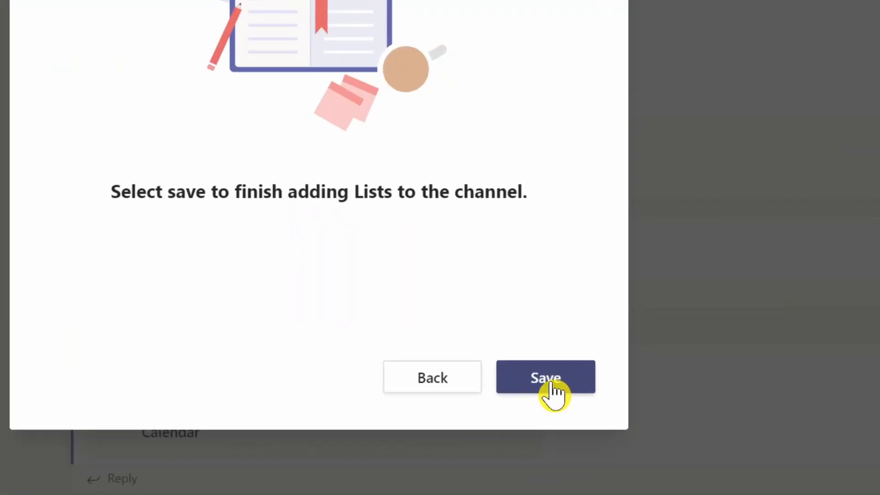
left_click(559, 380)
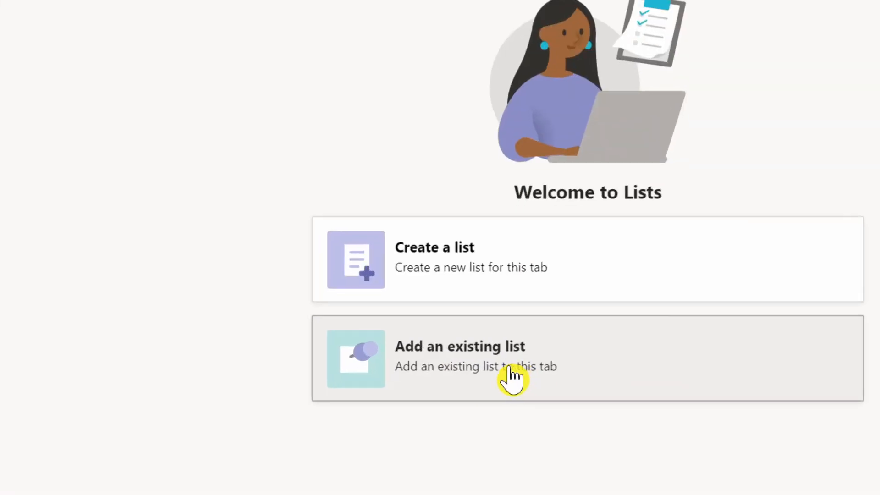
Add the existing KeaPoint Training Assets list to the channel tab using the copied SharePoint link
left_click(511, 367)
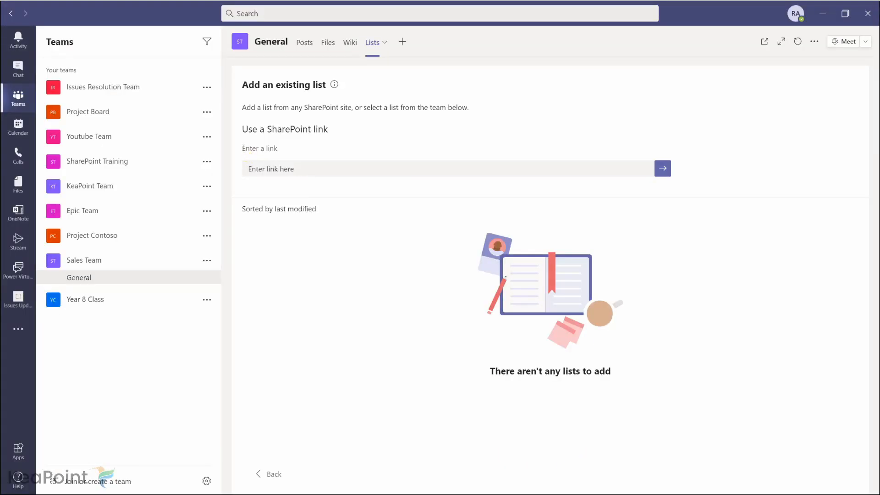
left_click_drag(243, 148, 278, 148)
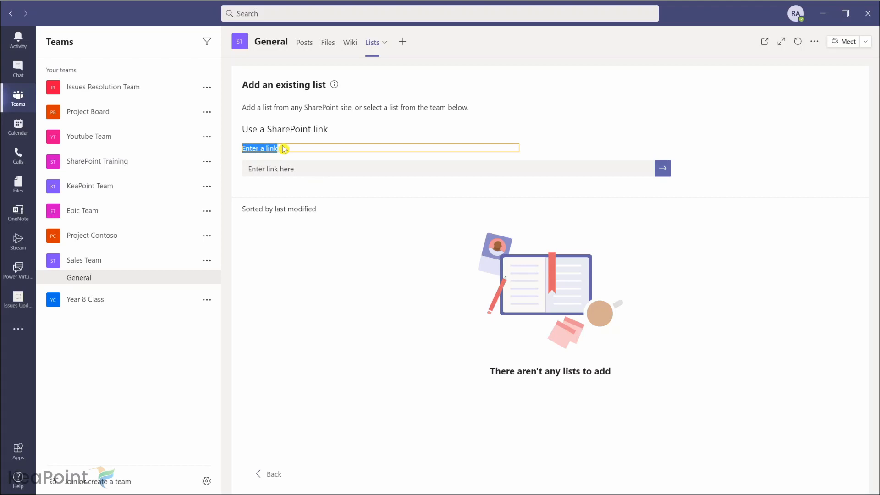
left_click(304, 170)
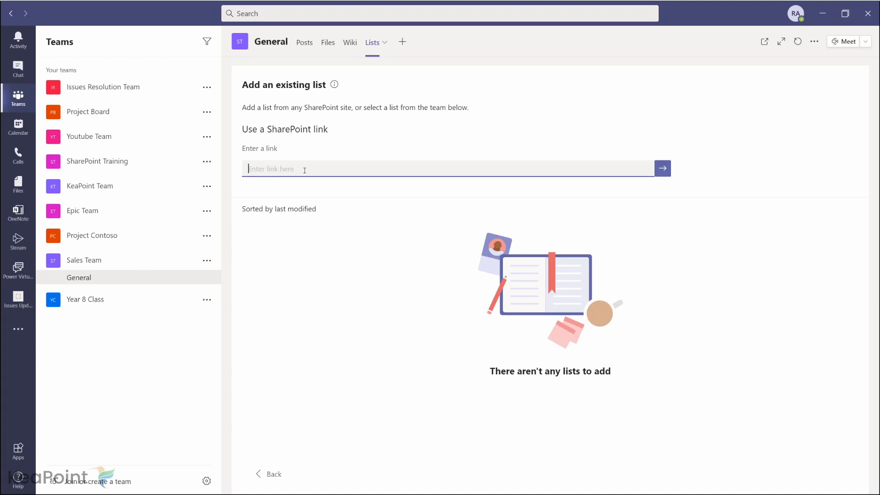
key("ctrl+v")
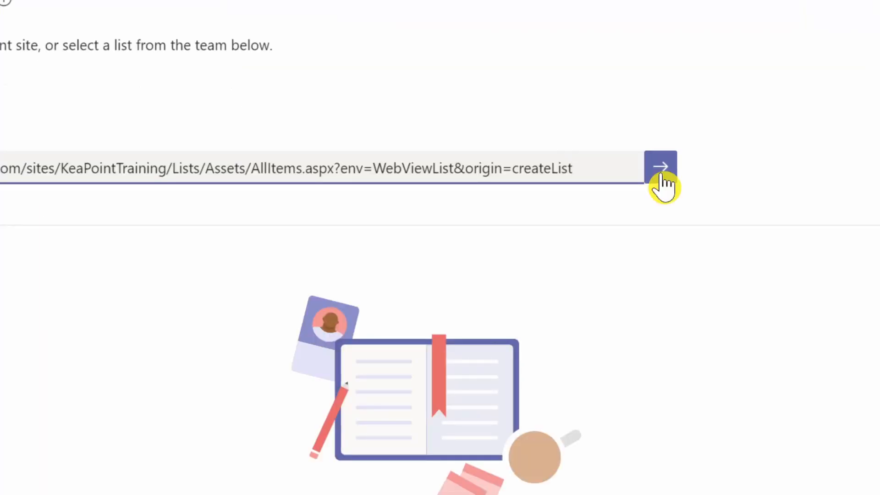
left_click(661, 176)
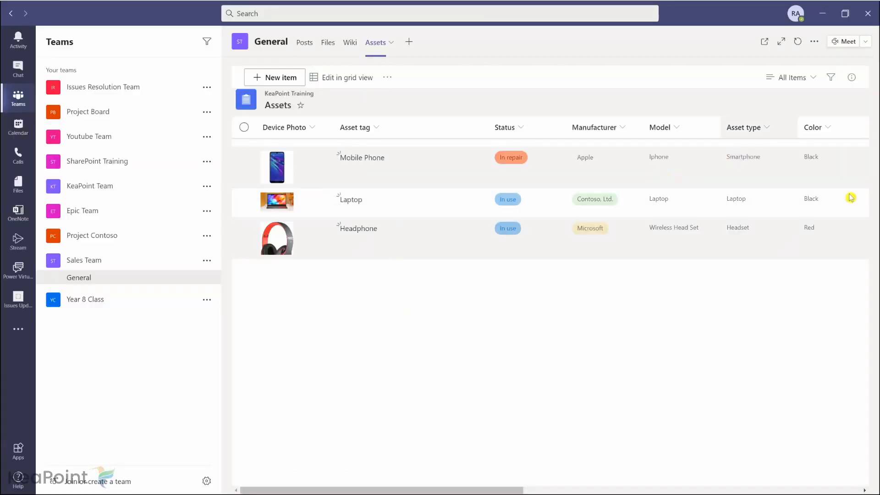
left_click_drag(535, 491, 404, 481)
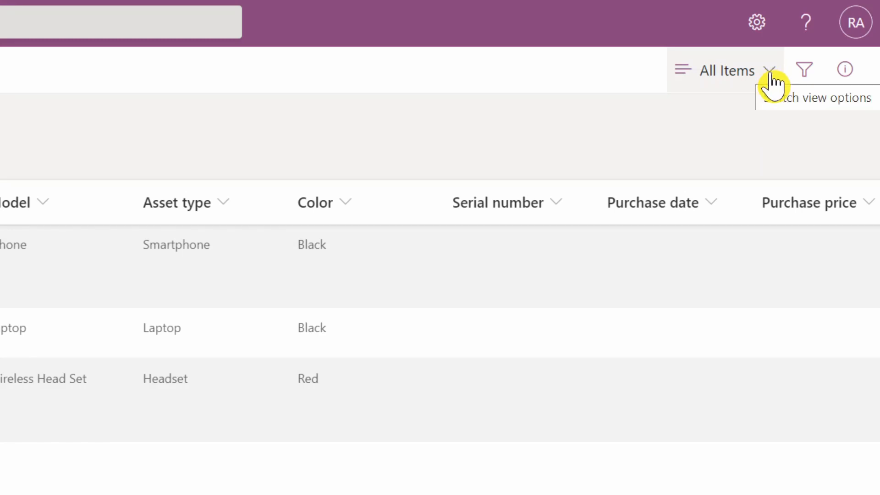
Switch to Microsoft Lists in the browser, show the Assets list in the Asset gallery view, and return to the All Items view
left_click(773, 82)
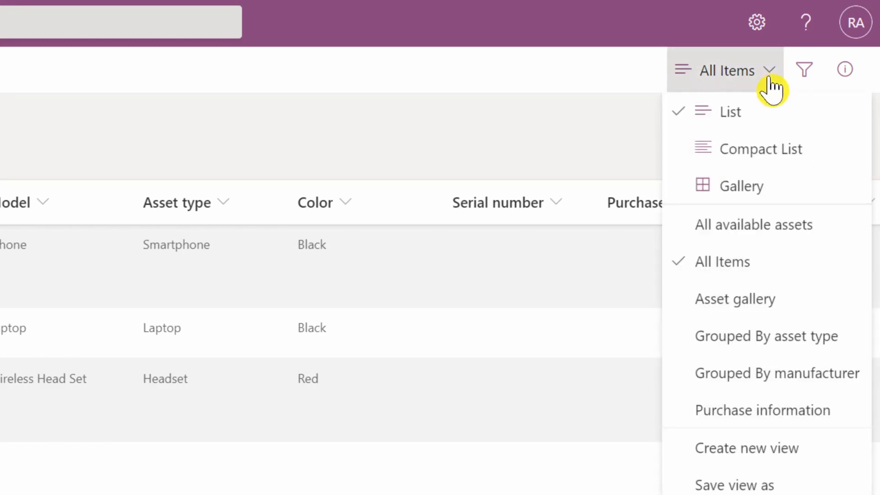
left_click(784, 305)
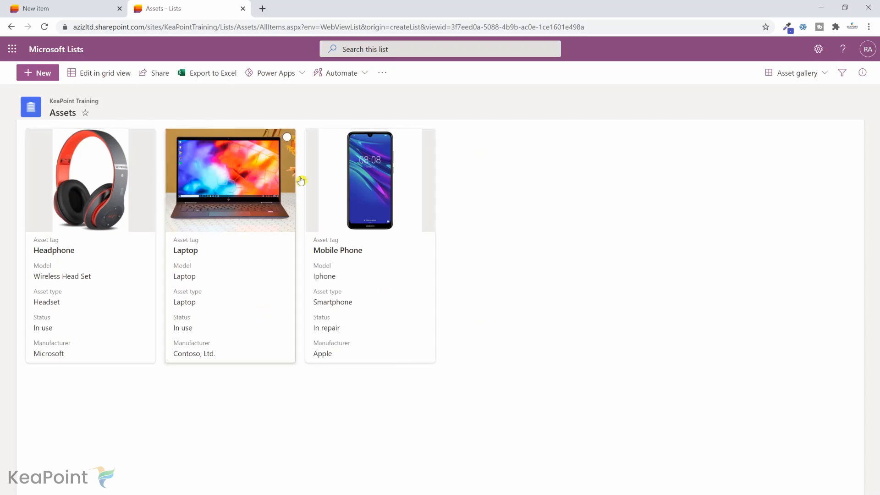
left_click(11, 28)
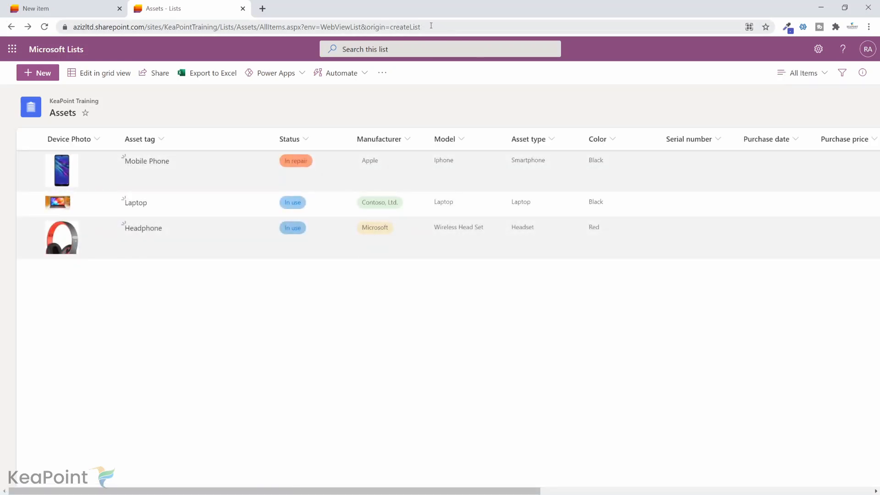
left_click_drag(431, 25, 72, 26)
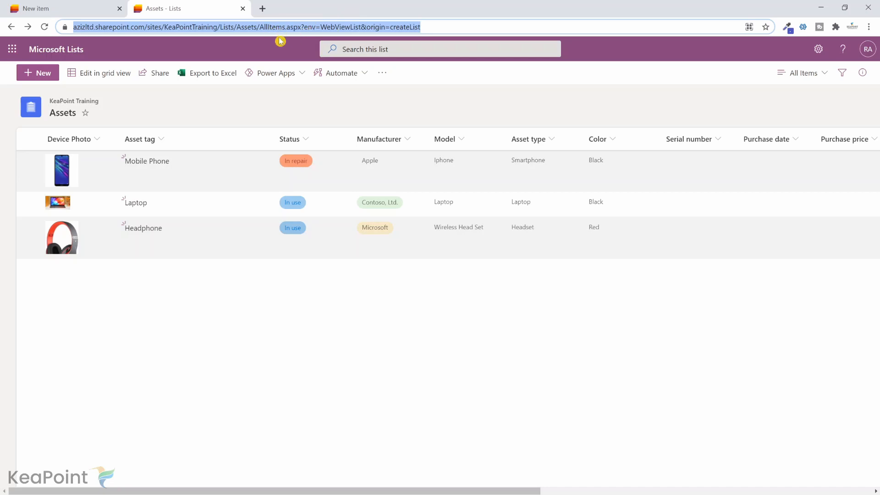
left_click(364, 269)
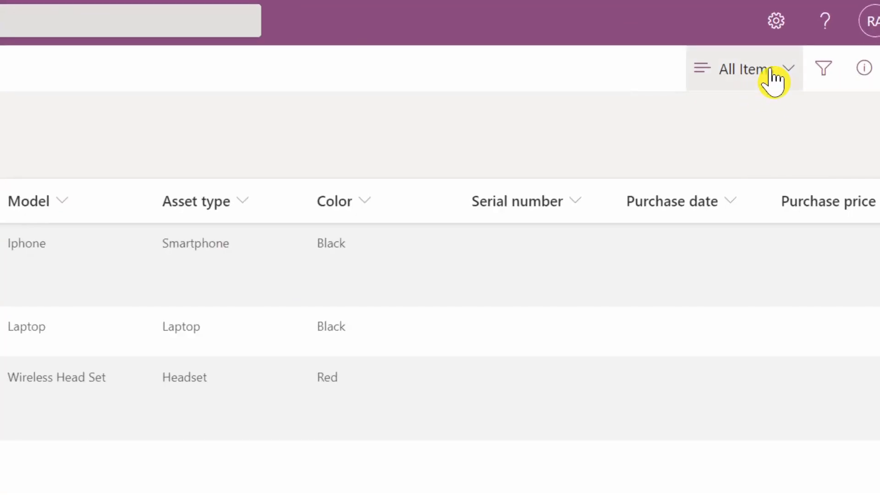
Show the Assets list in the Asset gallery view and copy its full web address, including the view ID
left_click(773, 79)
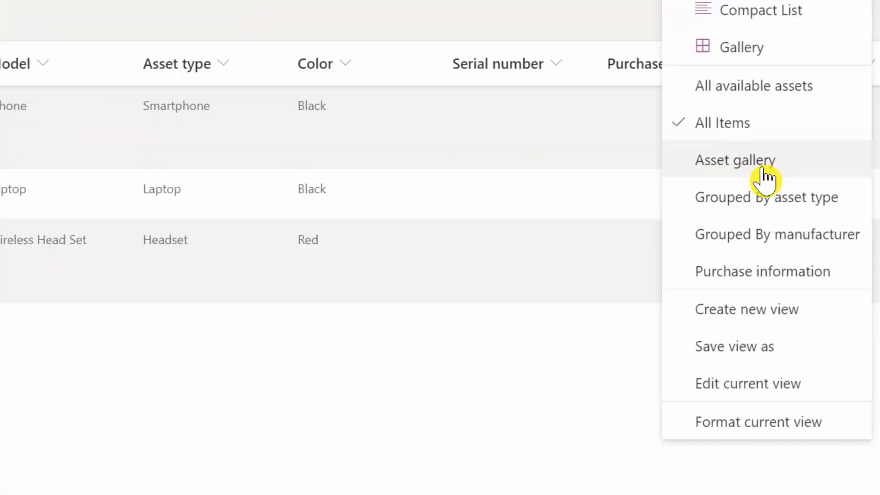
left_click(761, 170)
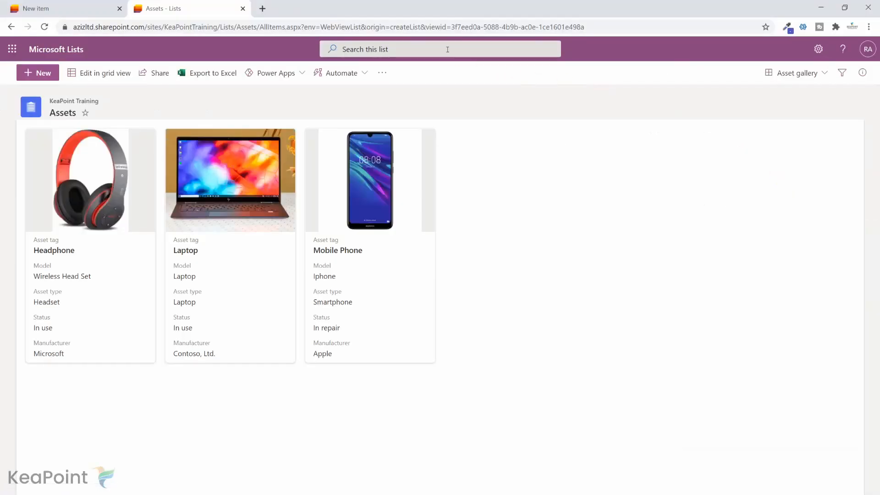
left_click_drag(426, 27, 600, 31)
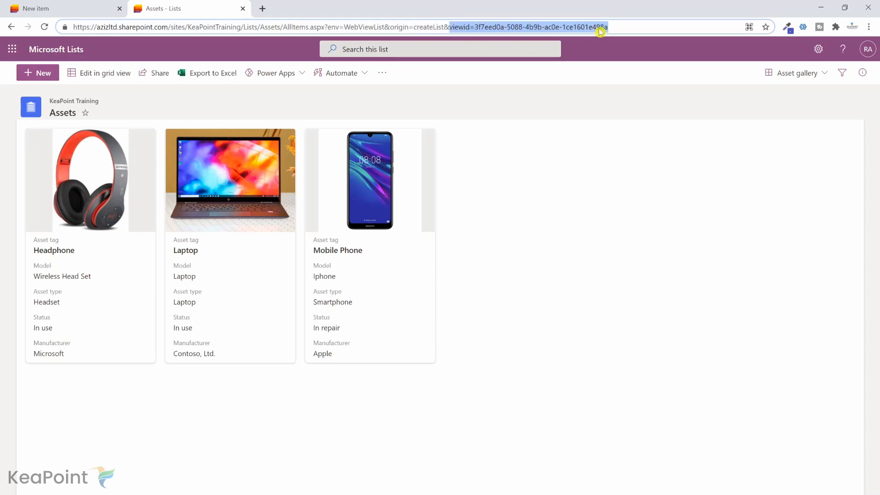
left_click(518, 242)
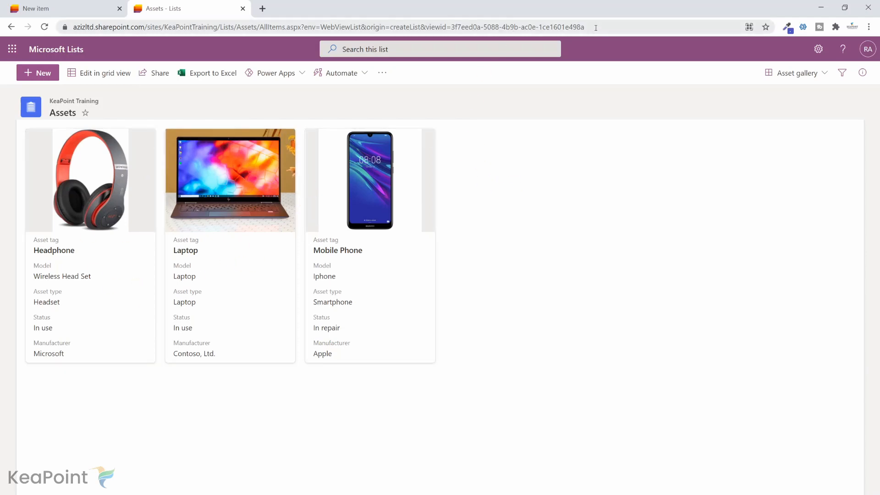
left_click_drag(590, 28, 69, 29)
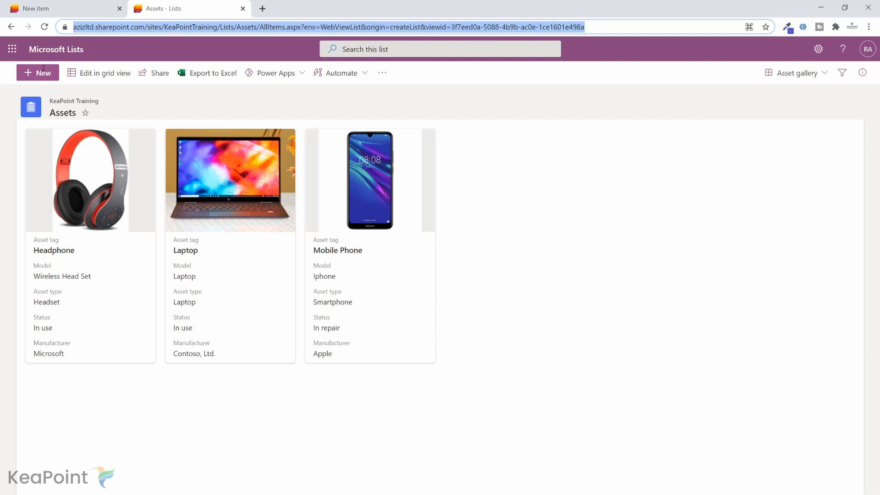
right_click(420, 31)
left_click(444, 85)
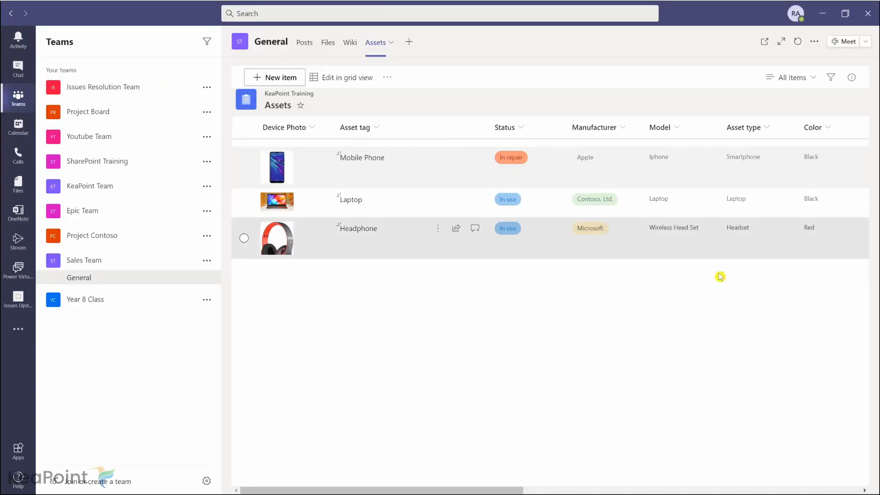
Switch to Microsoft Teams and remove the existing Assets tab from the Sales Team's General channel
left_click(391, 43)
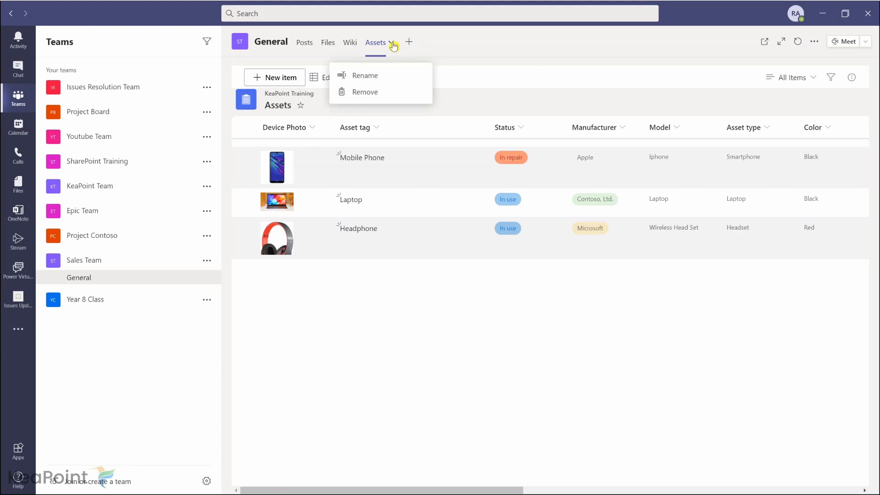
left_click(373, 98)
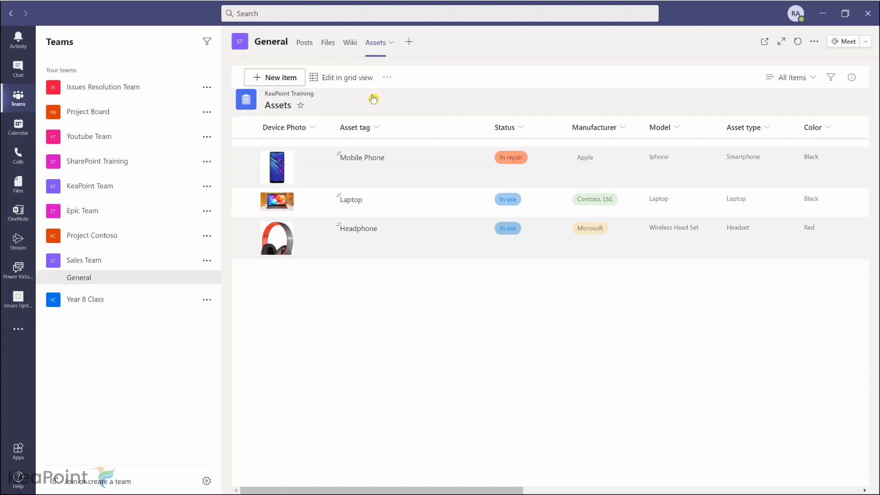
left_click(542, 261)
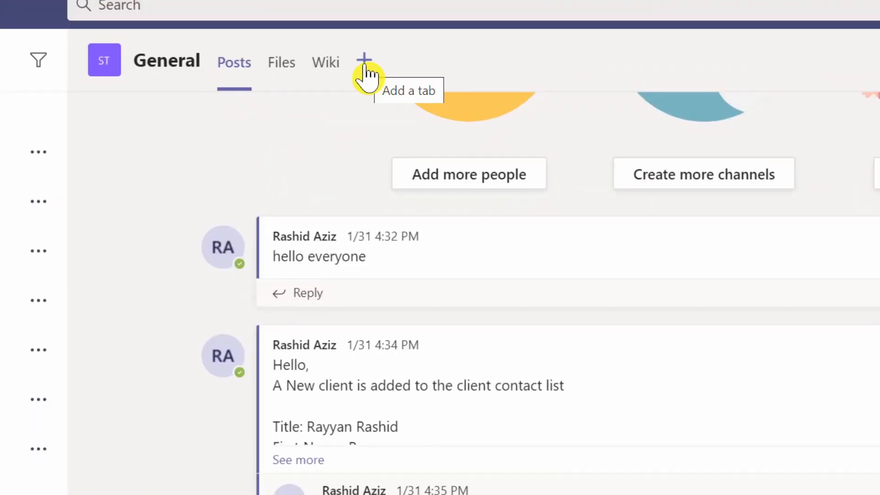
Add a new Lists tab to the General channel and save it
left_click(364, 62)
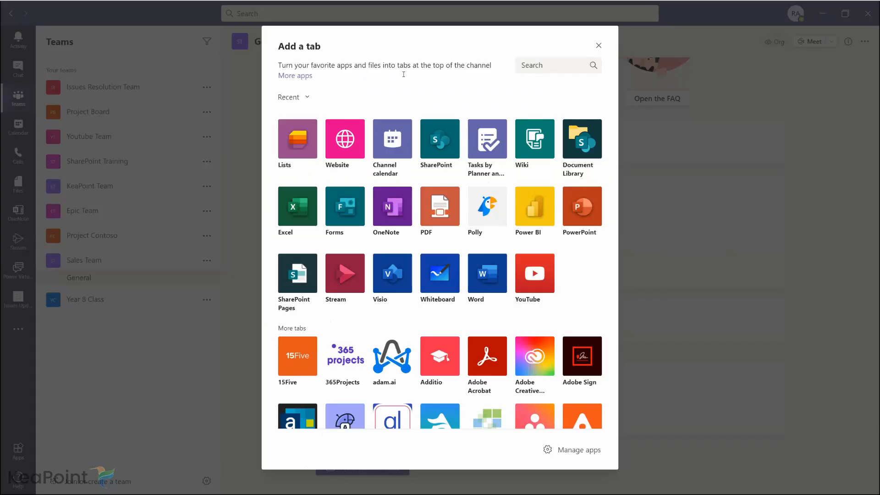
left_click(297, 147)
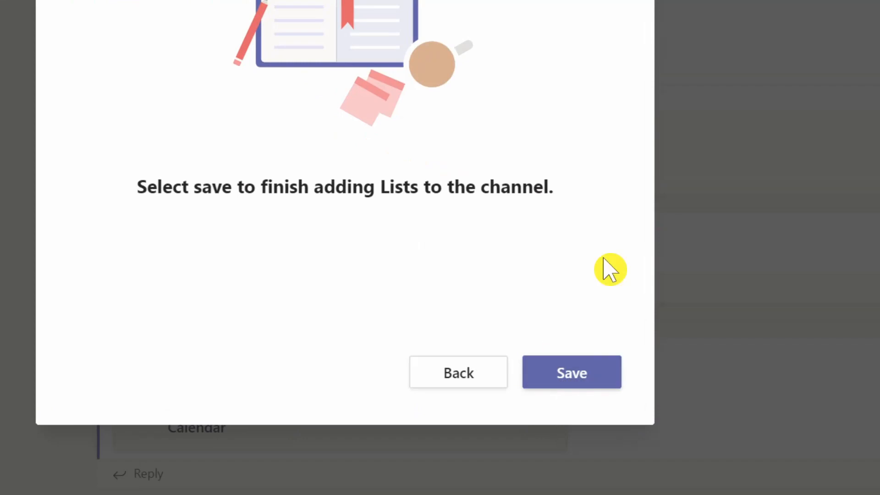
left_click(572, 373)
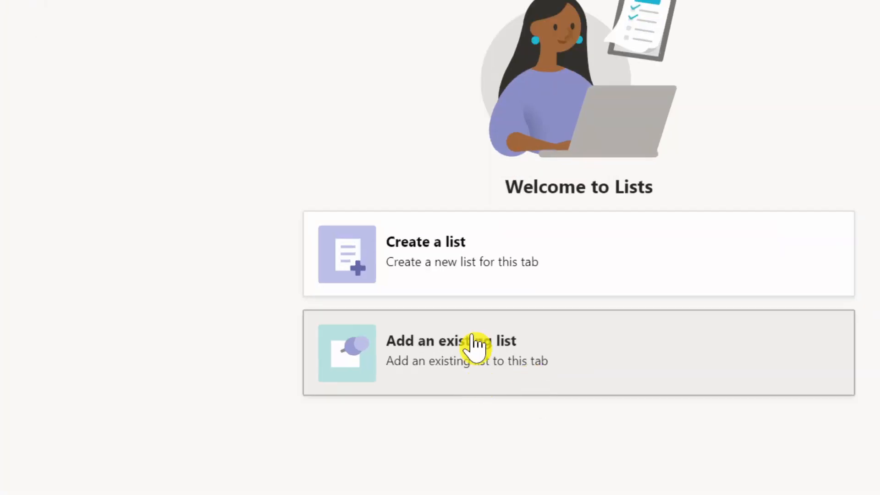
Add the existing Assets list to the new tab using the copied SharePoint link to its Asset gallery view
left_click(539, 367)
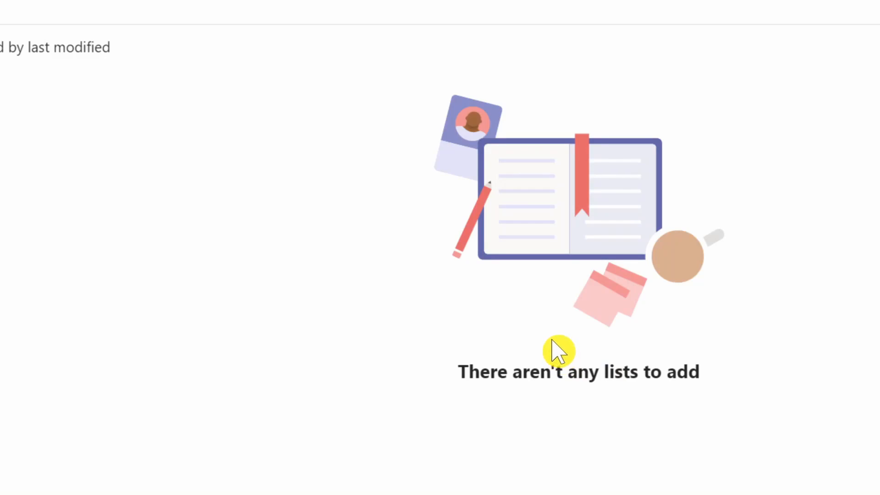
left_click(280, 168)
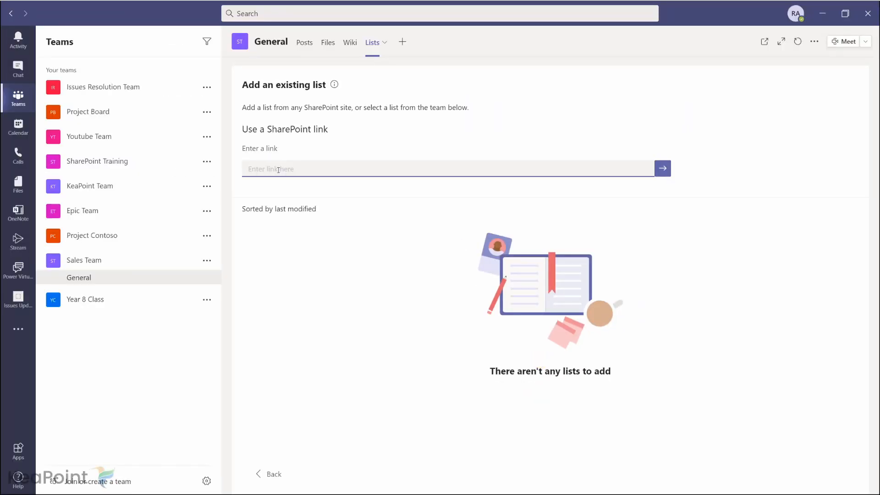
key("ctrl+v")
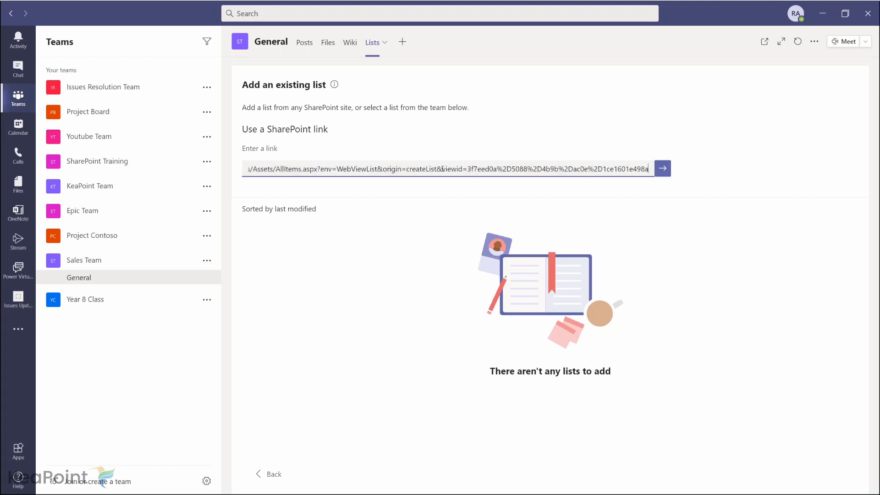
left_click_drag(443, 168, 647, 168)
left_click(761, 171)
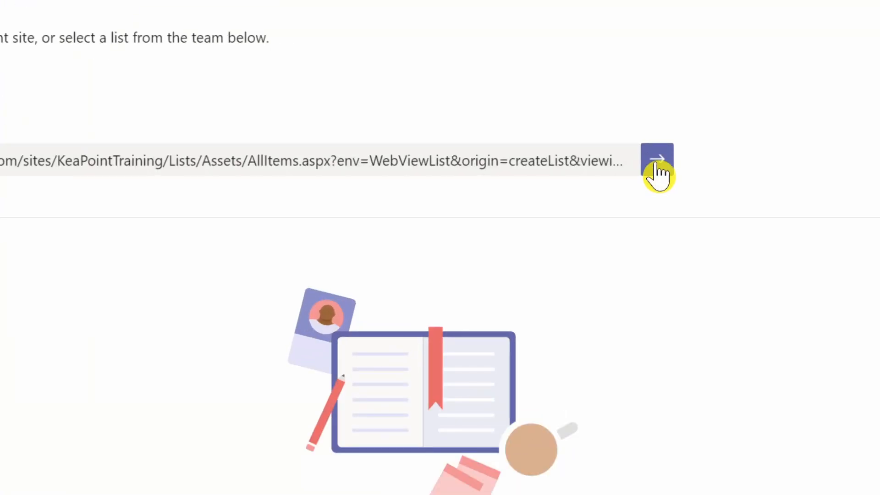
left_click(657, 173)
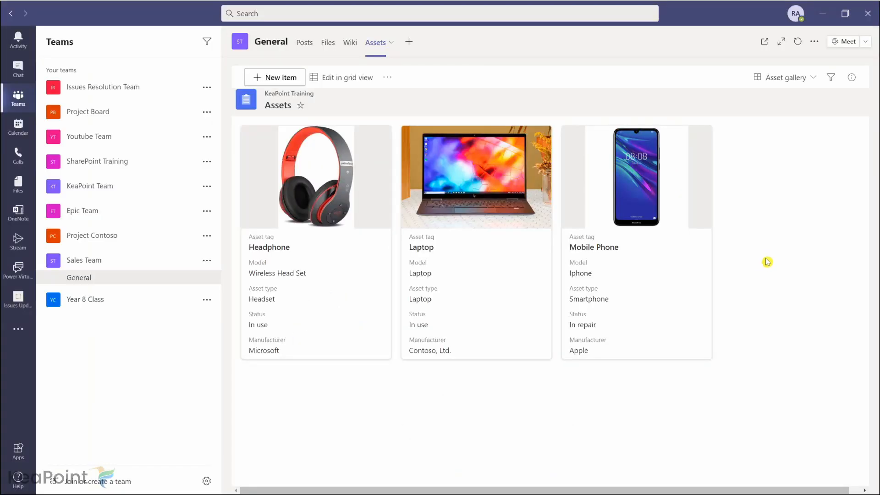